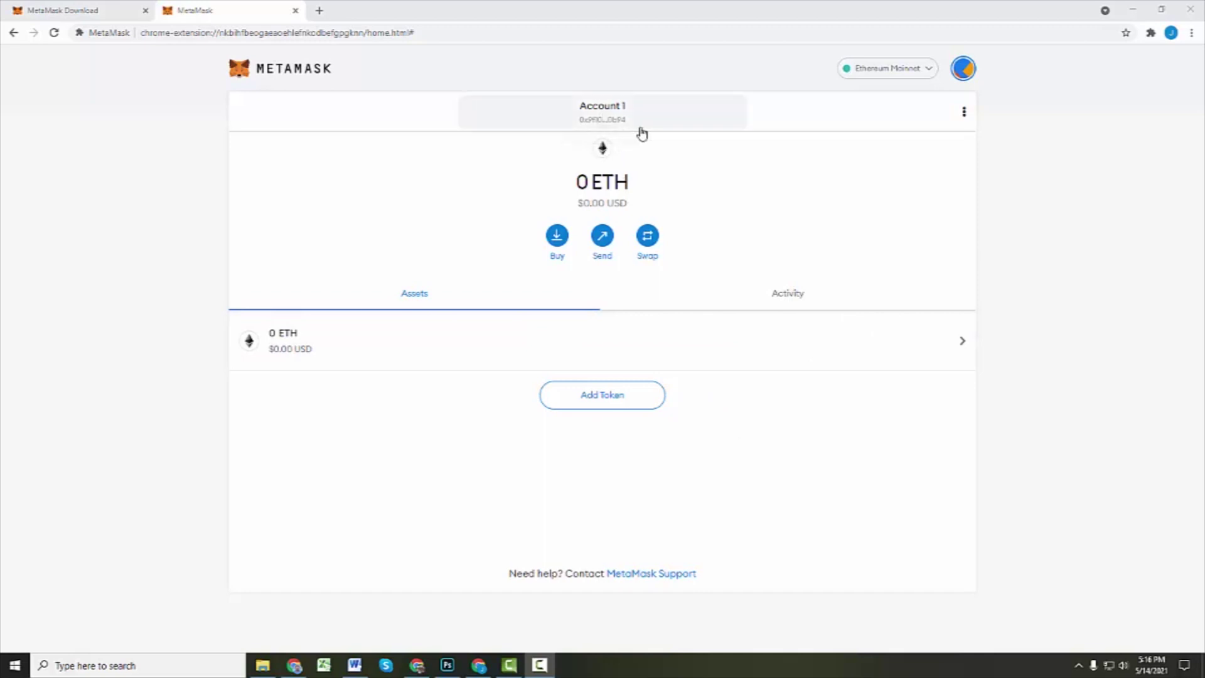
From the Account 1 home screen on Ethereum Mainnet, open MetaMask's network list.
click(923, 75)
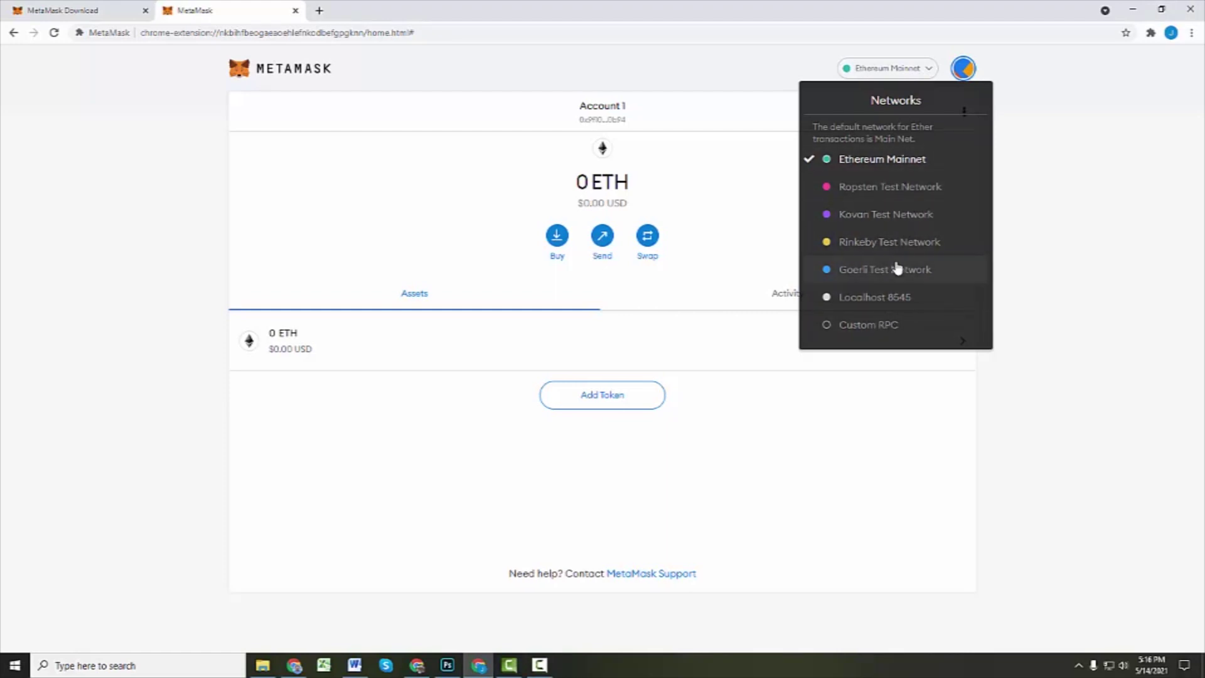
Review and close the network list, then open the account menu showing Account 1 with 0 ETH.
click(1012, 182)
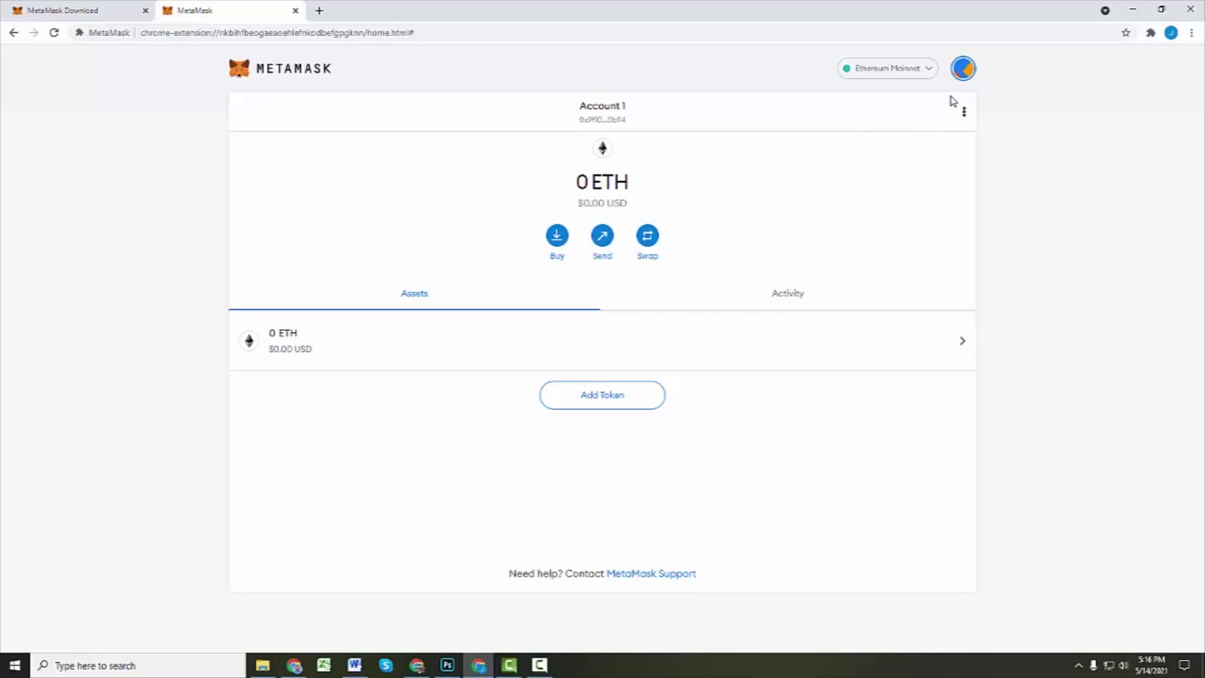
click(931, 69)
click(960, 71)
click(962, 71)
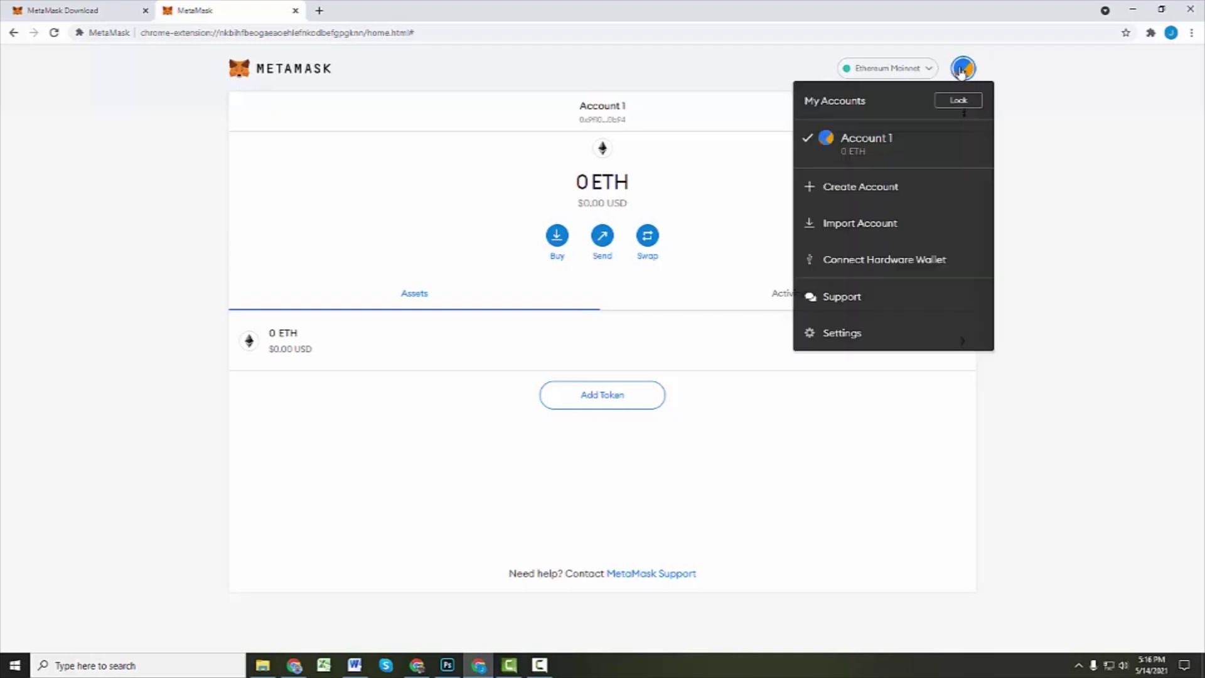
Go to Settings > Networks and start a blank new network entry.
click(851, 338)
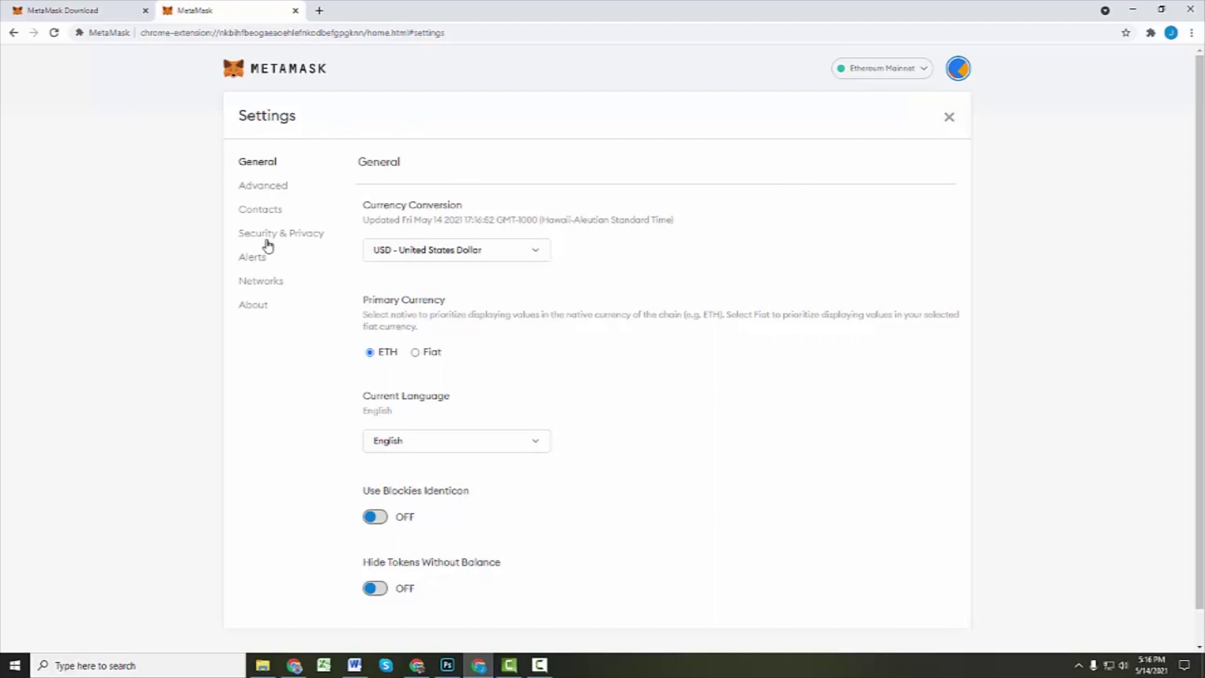
click(261, 286)
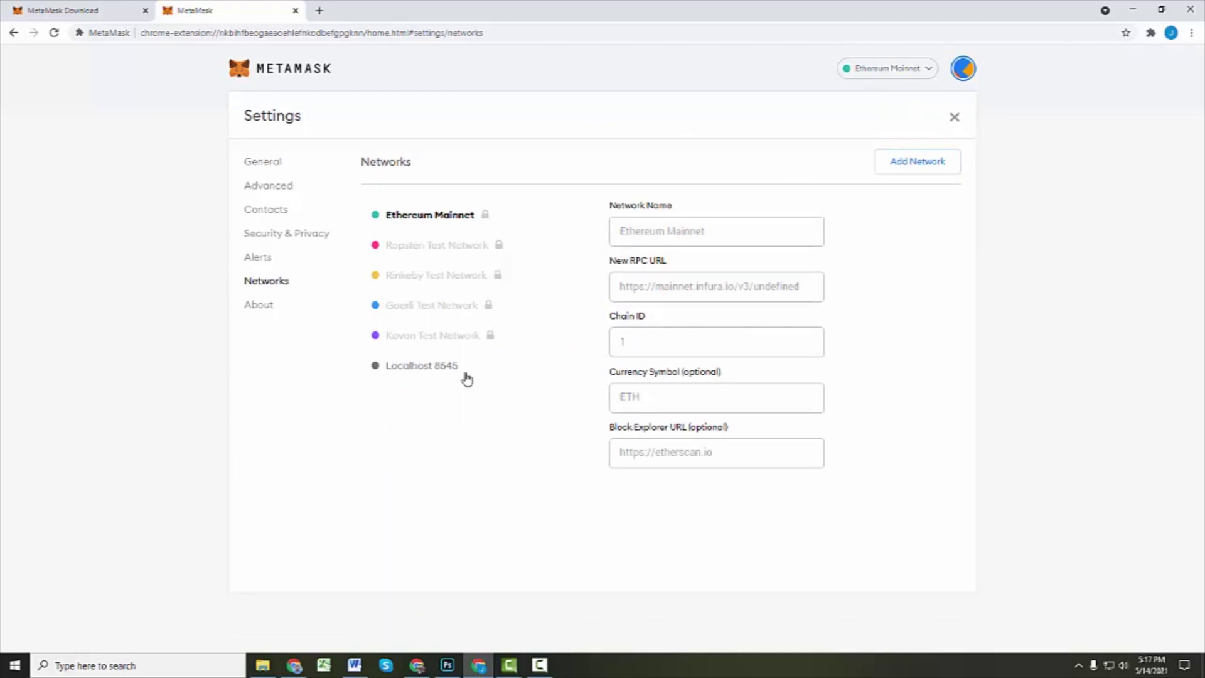
click(923, 165)
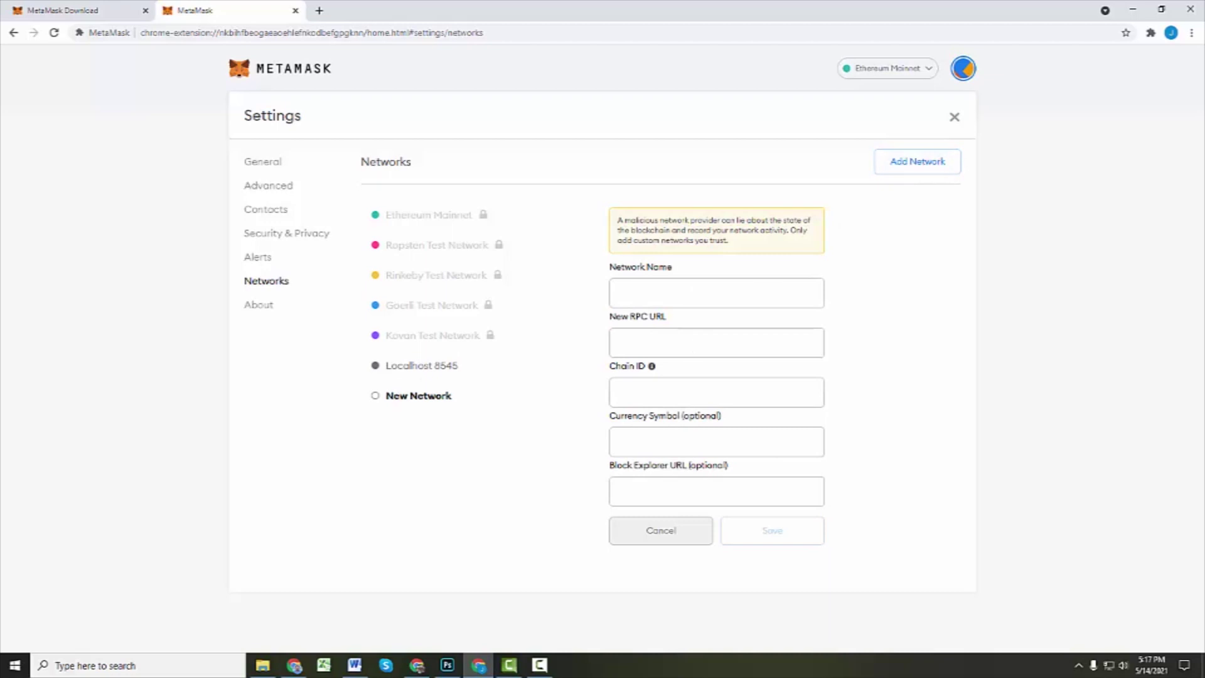
key(alt+Tab)
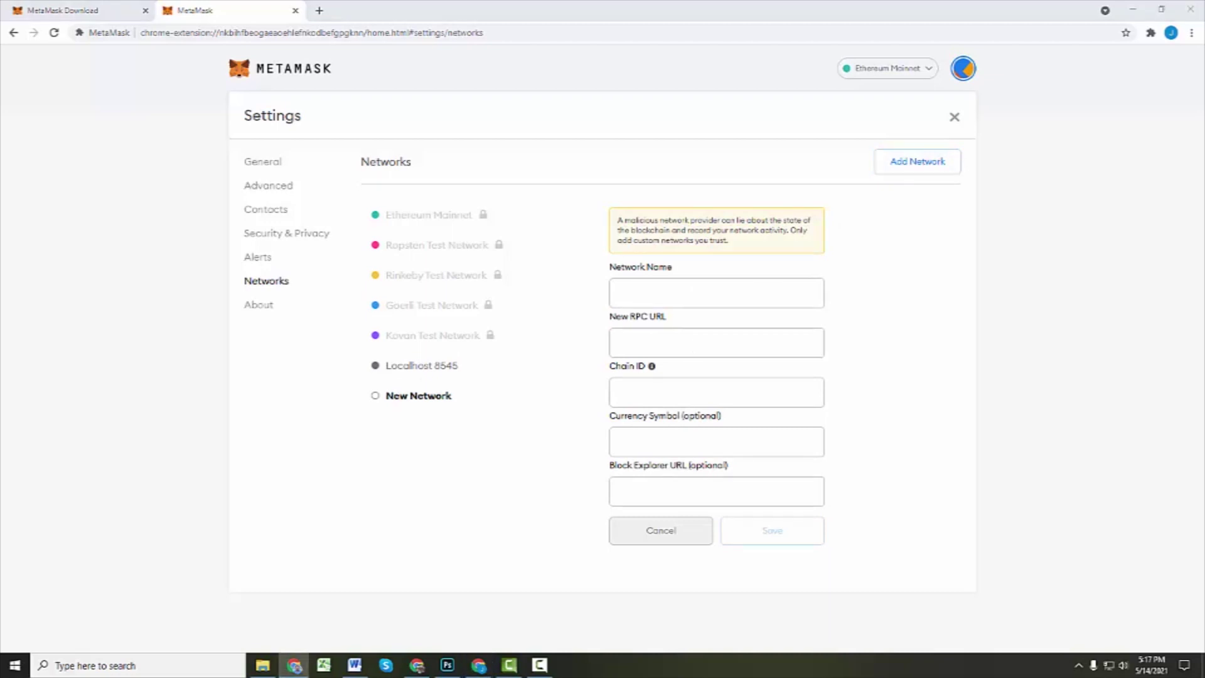
click(704, 293)
text(Smart Chain)
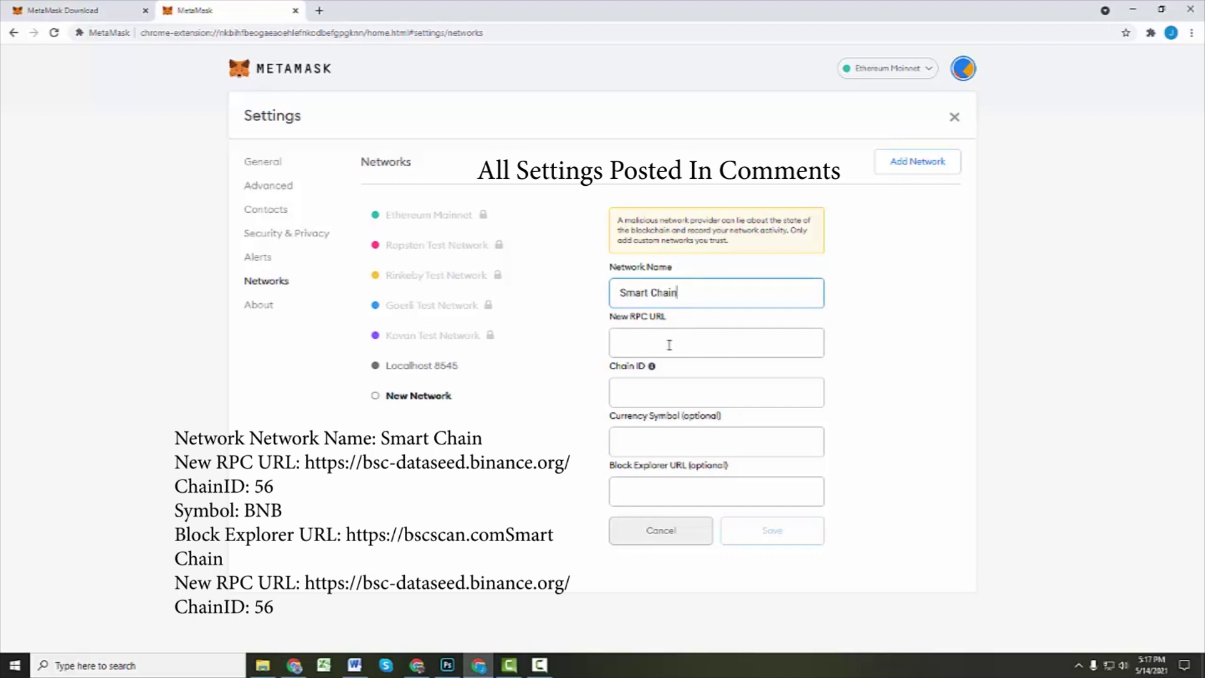
key(alt+Tab)
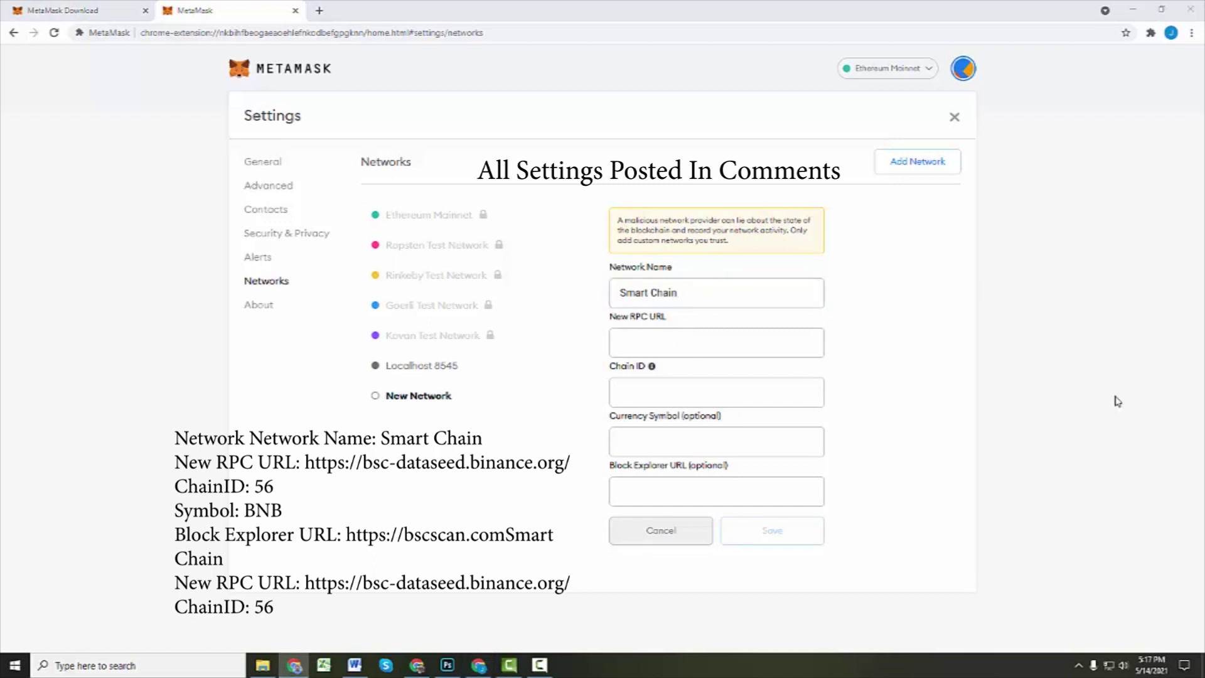
click(655, 345)
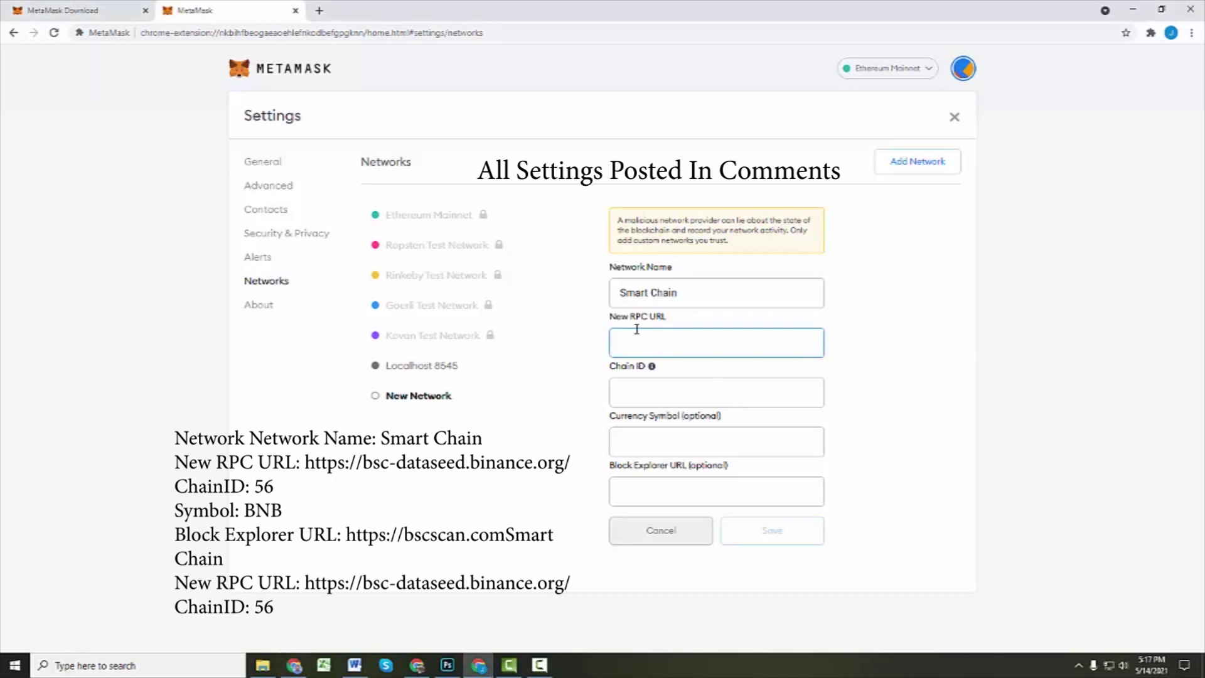
text(https://bsc-dataseed.binance.org/)
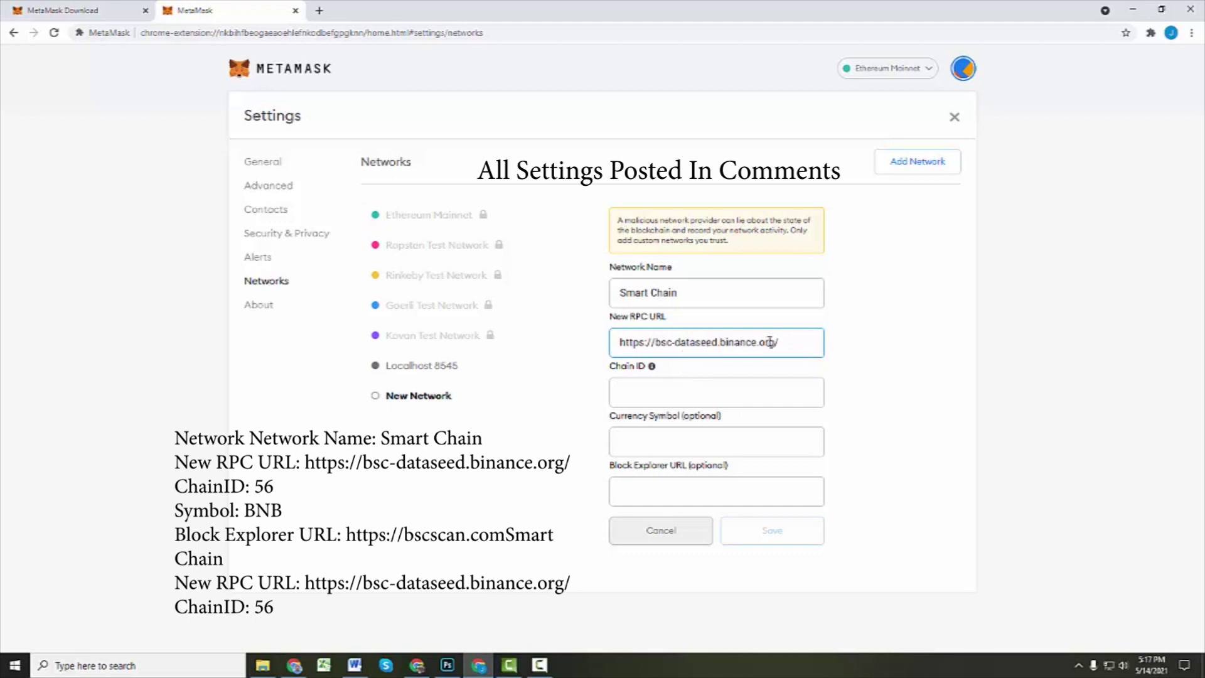
key(alt+Tab)
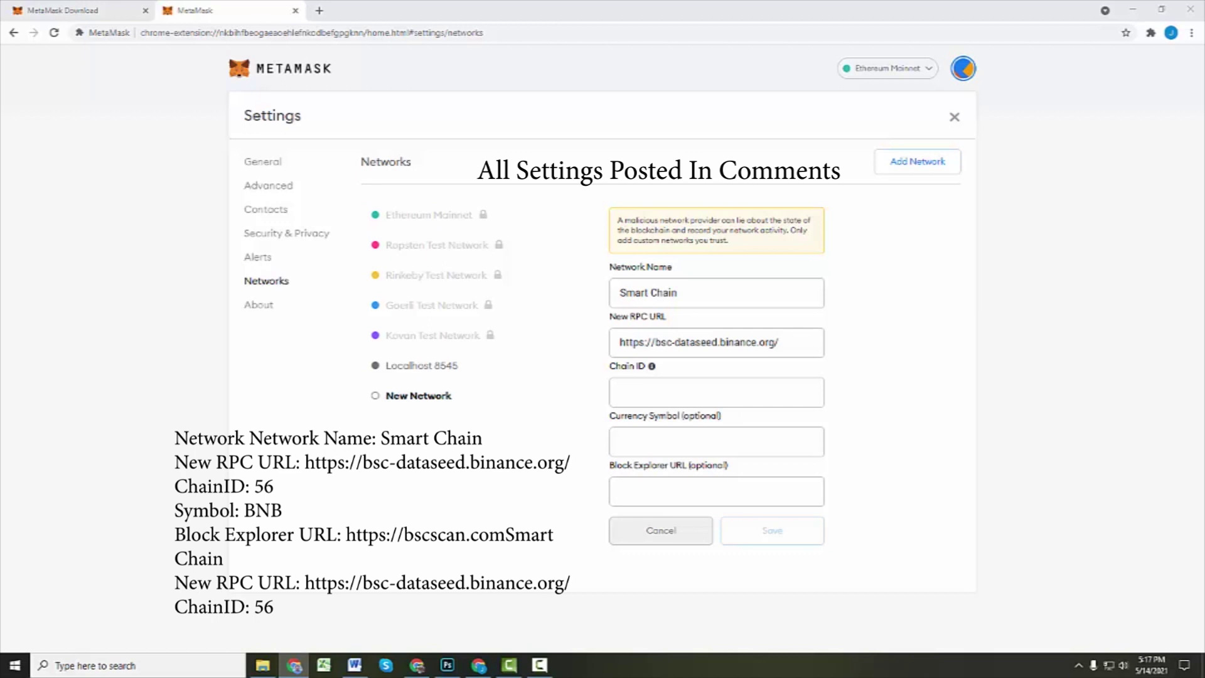
click(645, 401)
text(56)
click(700, 436)
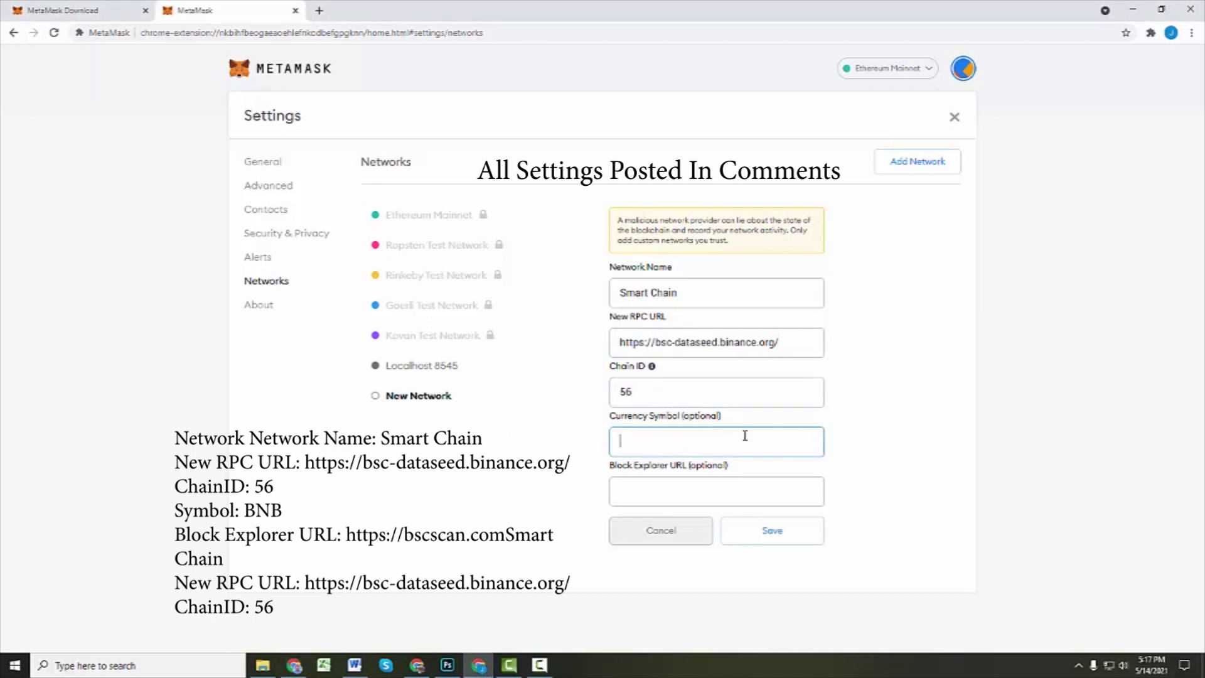
key(alt+Tab)
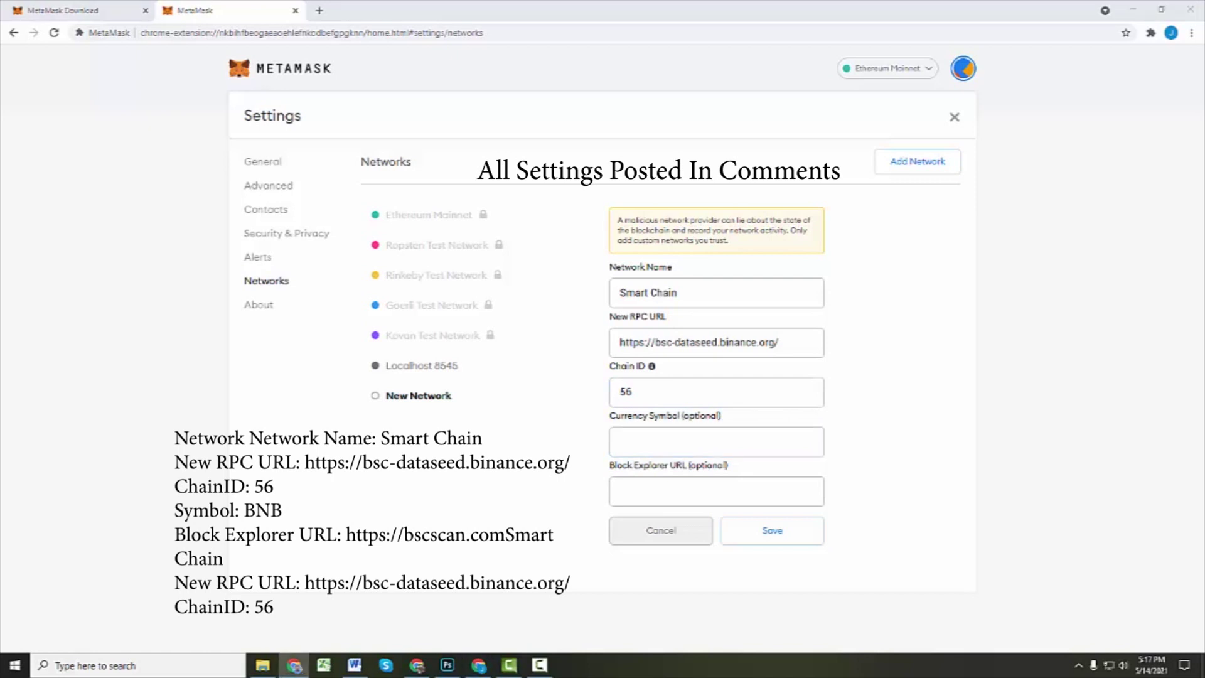
click(719, 442)
text(BNB)
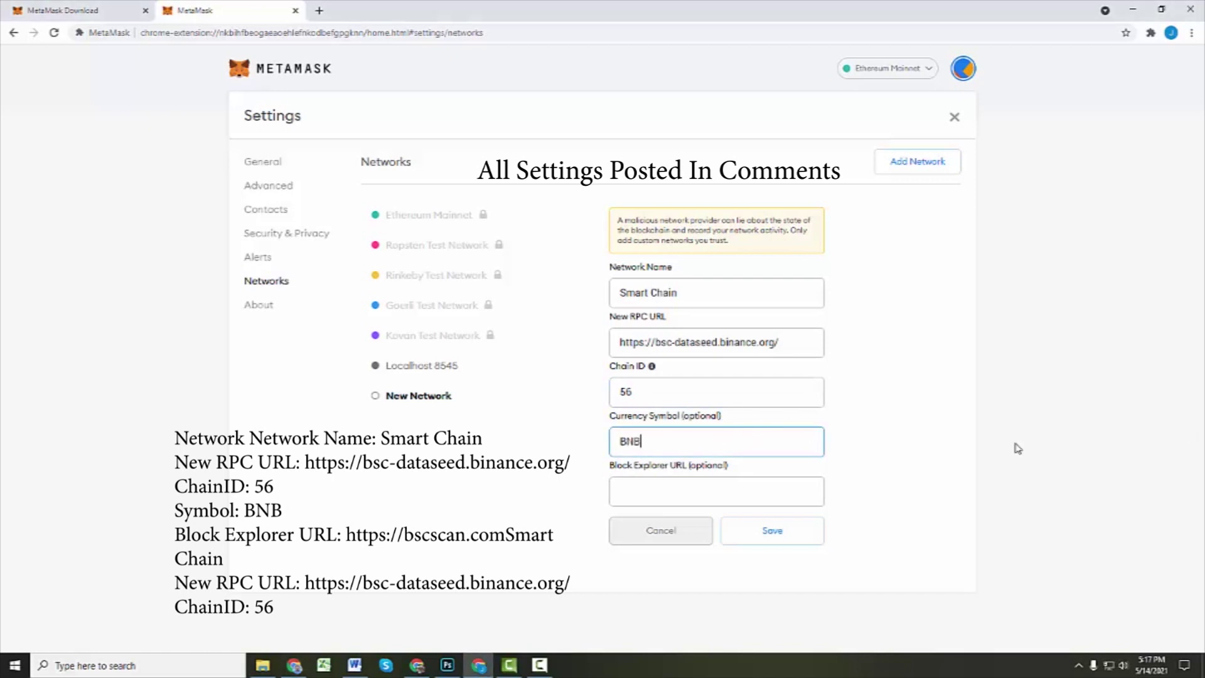
key(alt+Tab)
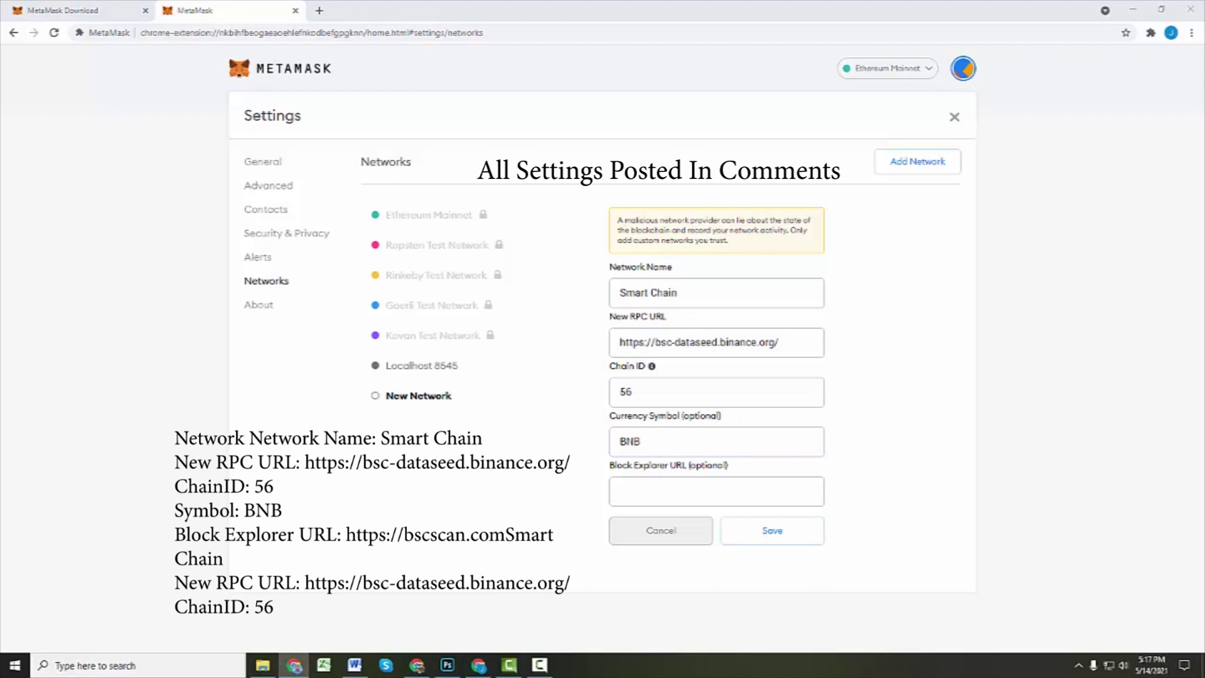
click(690, 488)
text(https://bscscan.com)
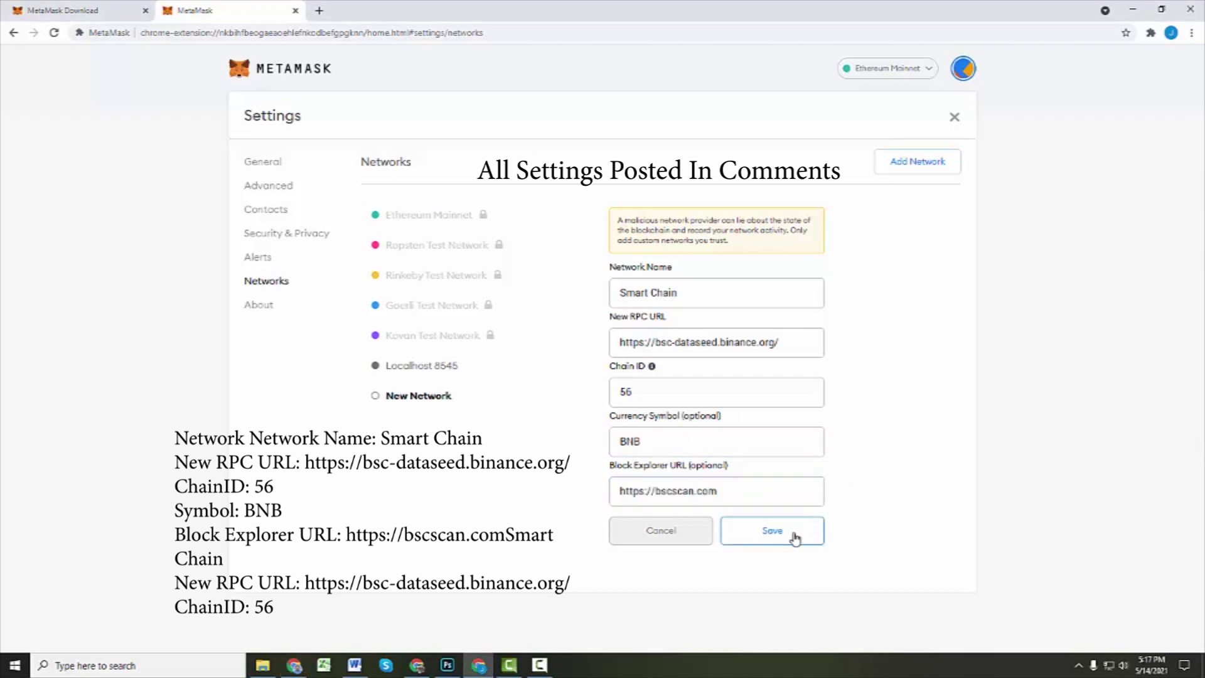
click(787, 538)
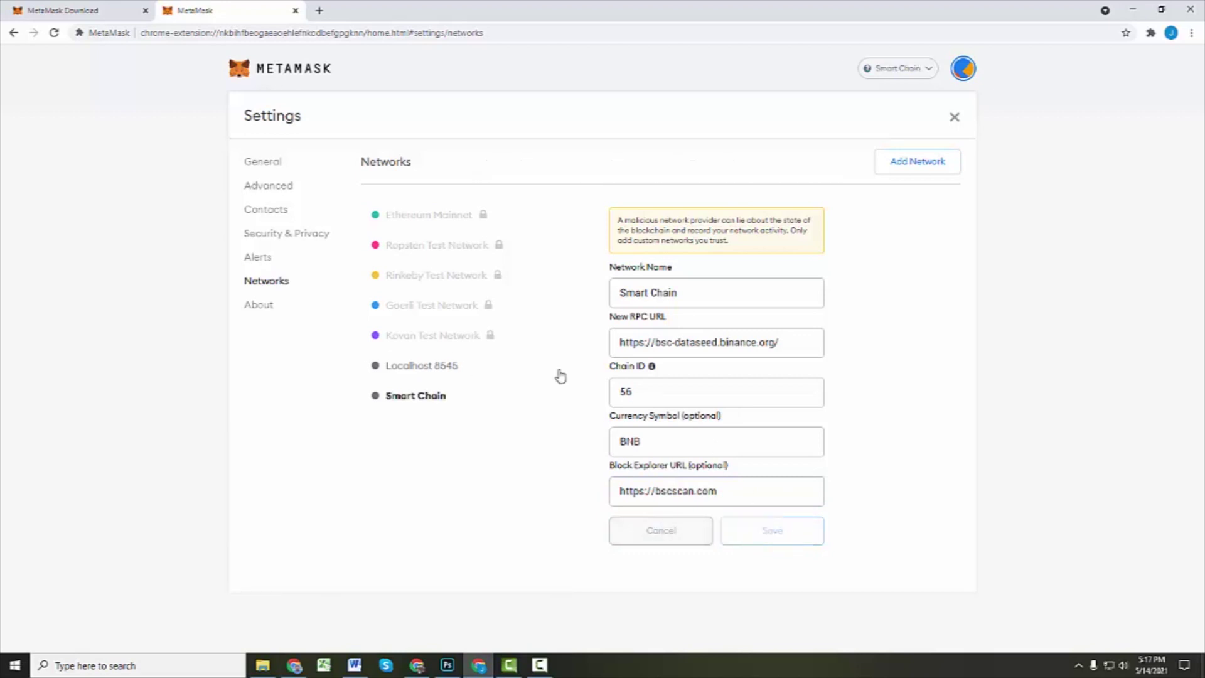
Confirm Smart Chain is the active network, then open a new Chrome tab.
click(928, 70)
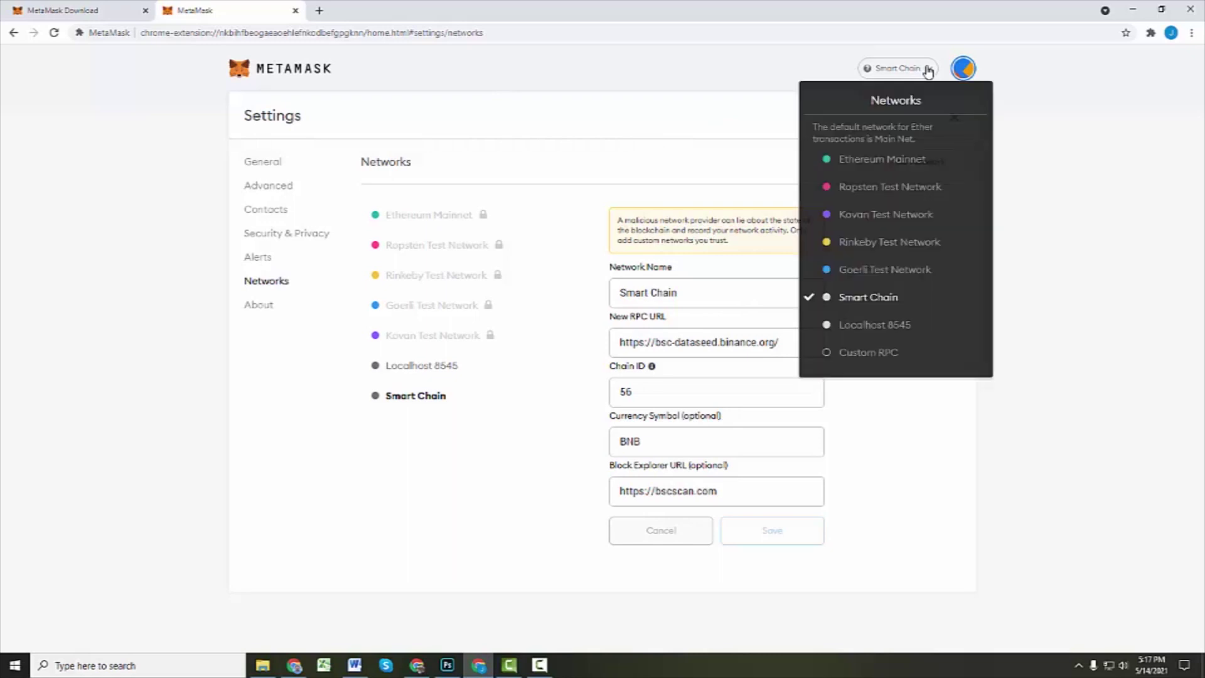
click(873, 296)
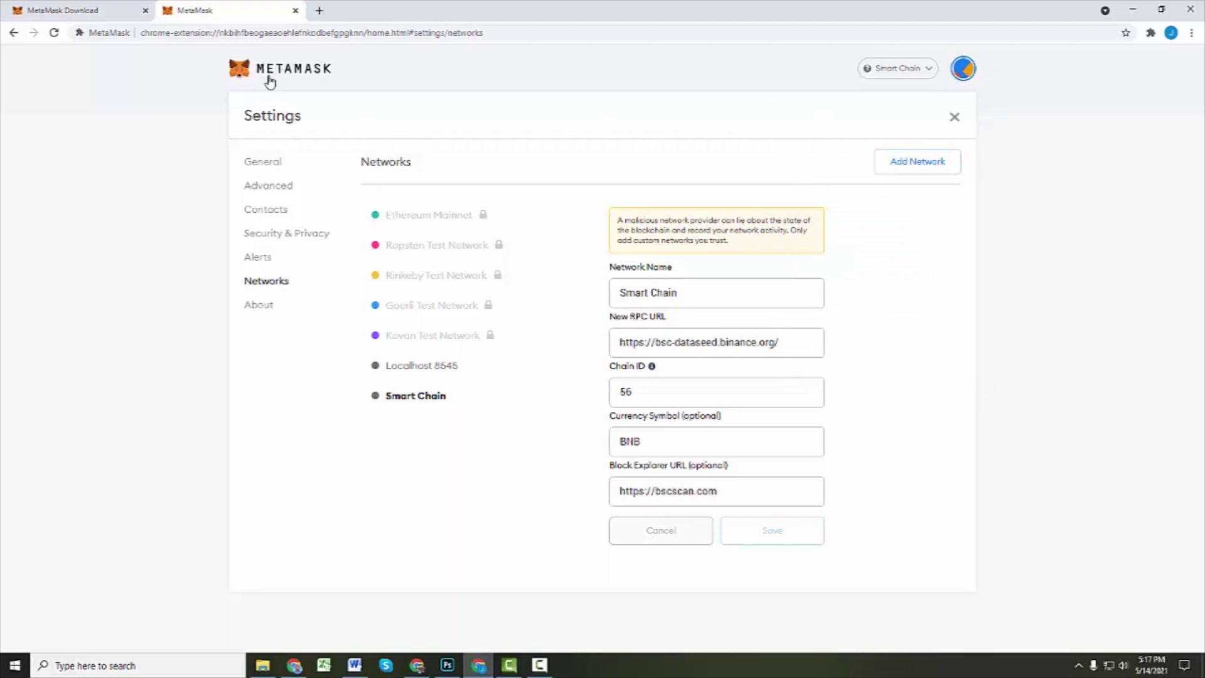
click(319, 10)
click(327, 34)
Go to pancakeswap.finance by typing 'pan' in the address bar.
text(pancakeswap.finance)
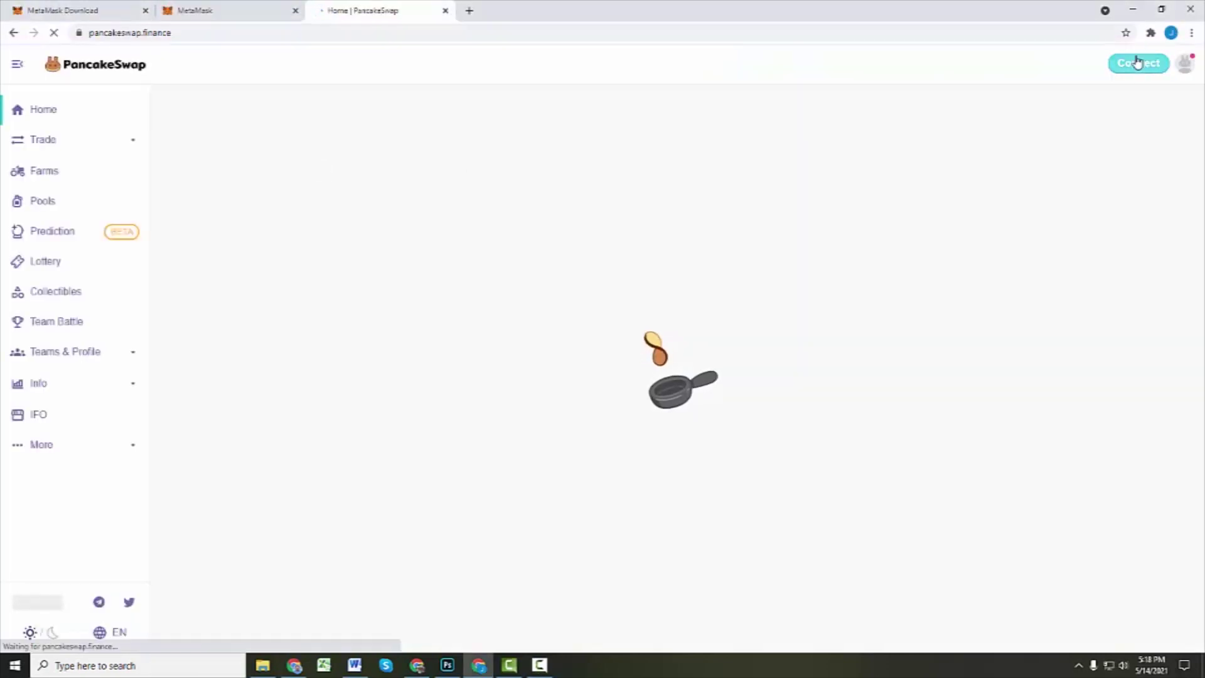
Connect MetaMask Account 1 to PancakeSwap and approve the connection.
click(1138, 63)
click(567, 249)
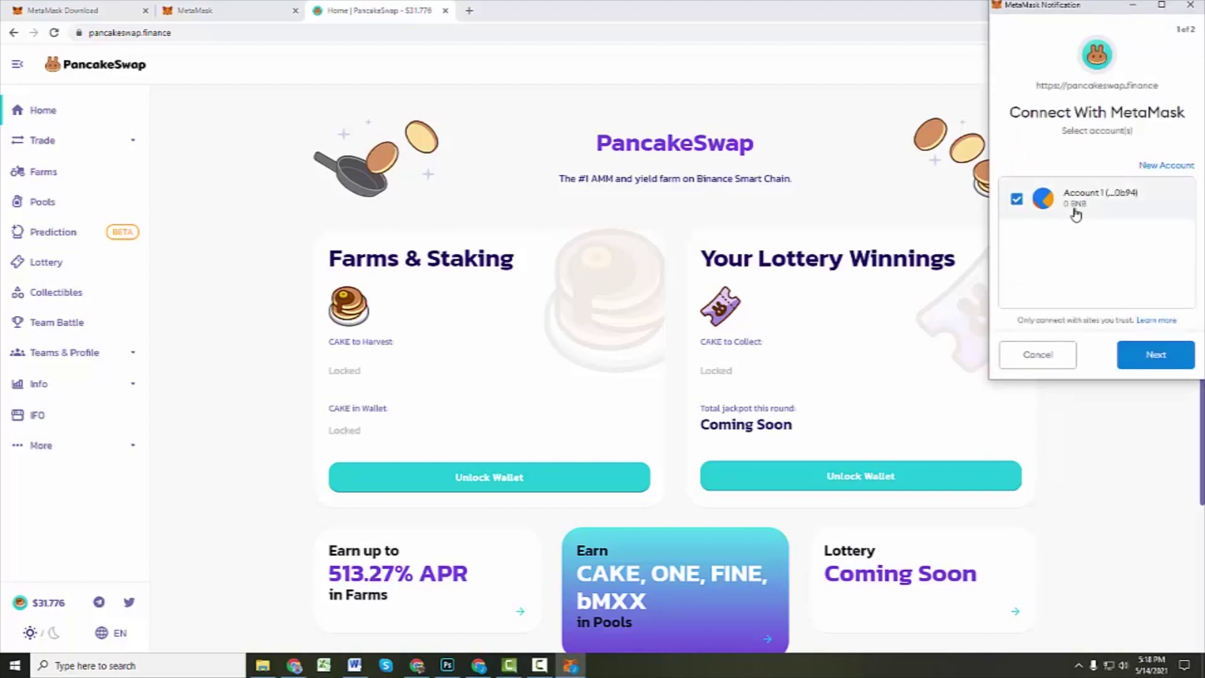
click(1156, 366)
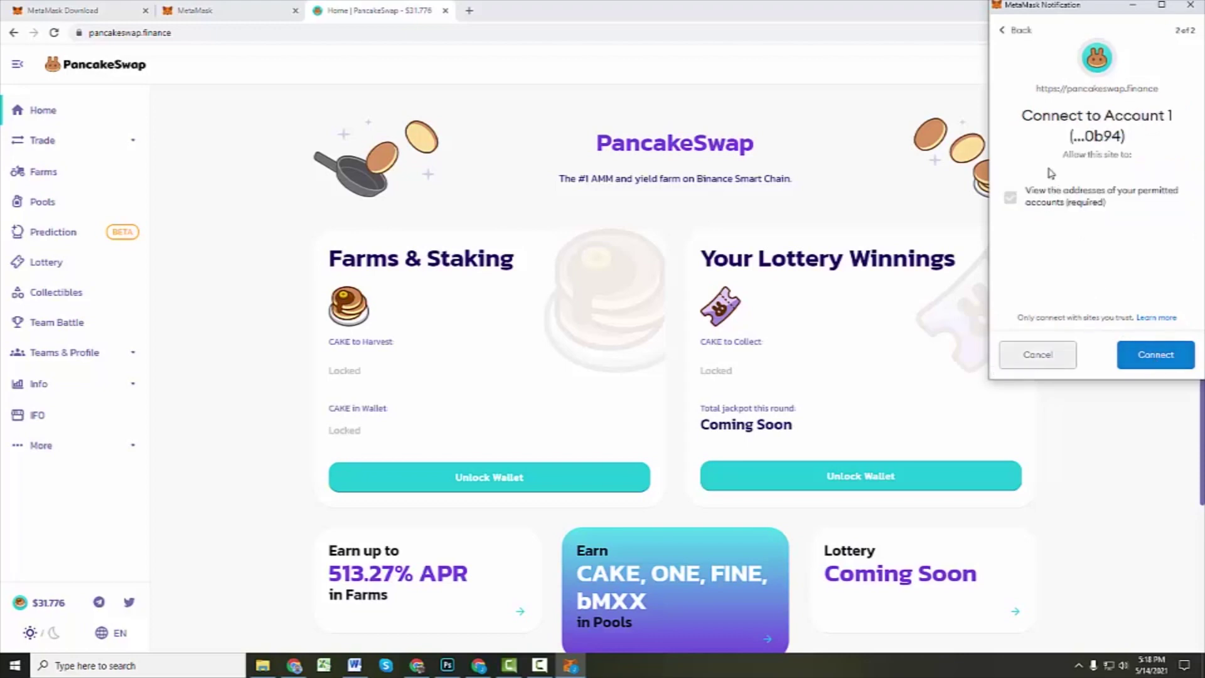
click(1155, 359)
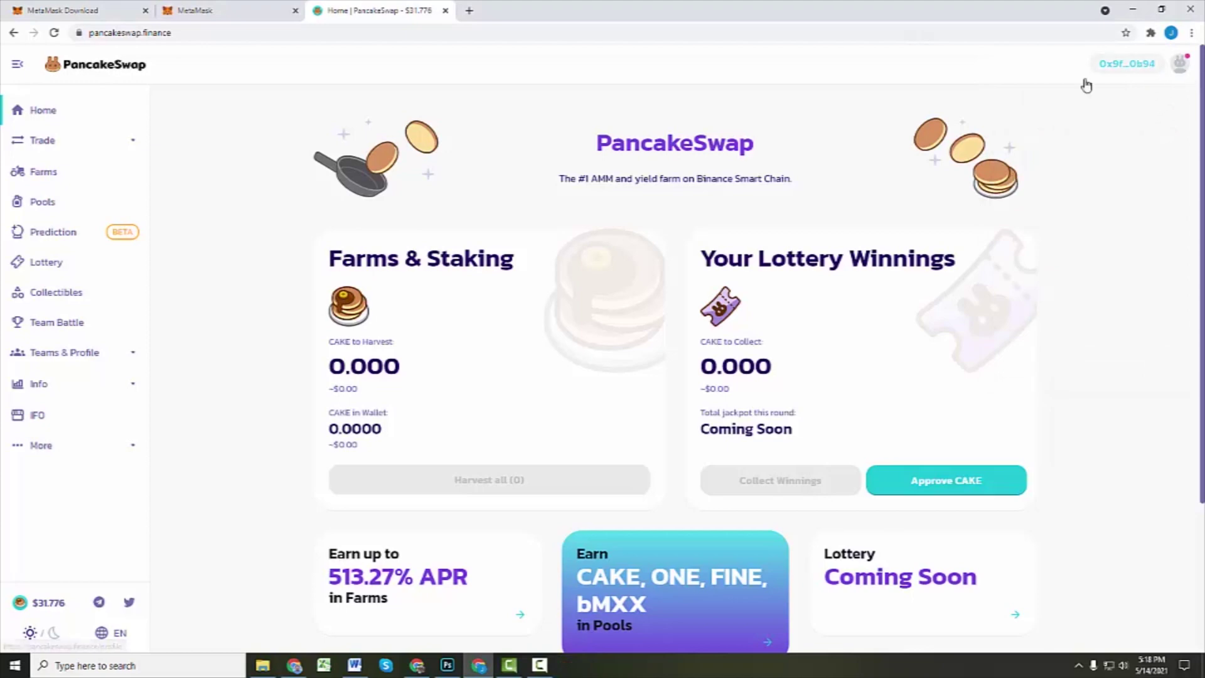
Open the Trade > Exchange swap page and glance at the From token list.
click(25, 147)
click(41, 177)
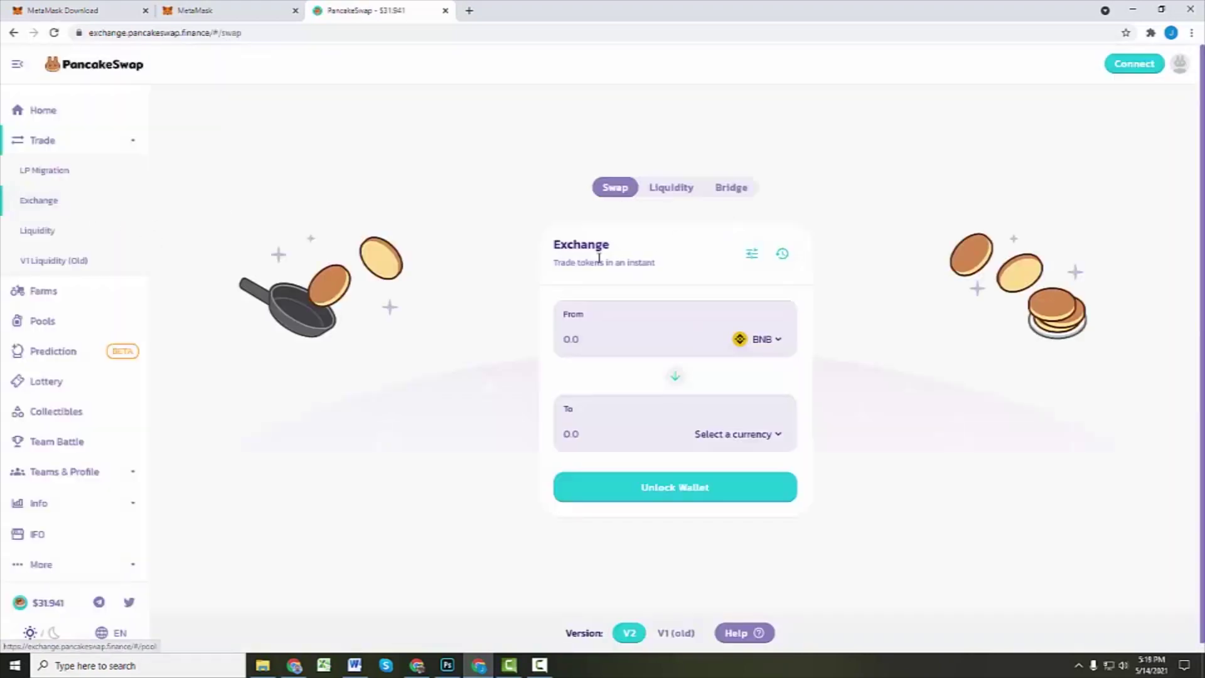
click(771, 346)
click(855, 312)
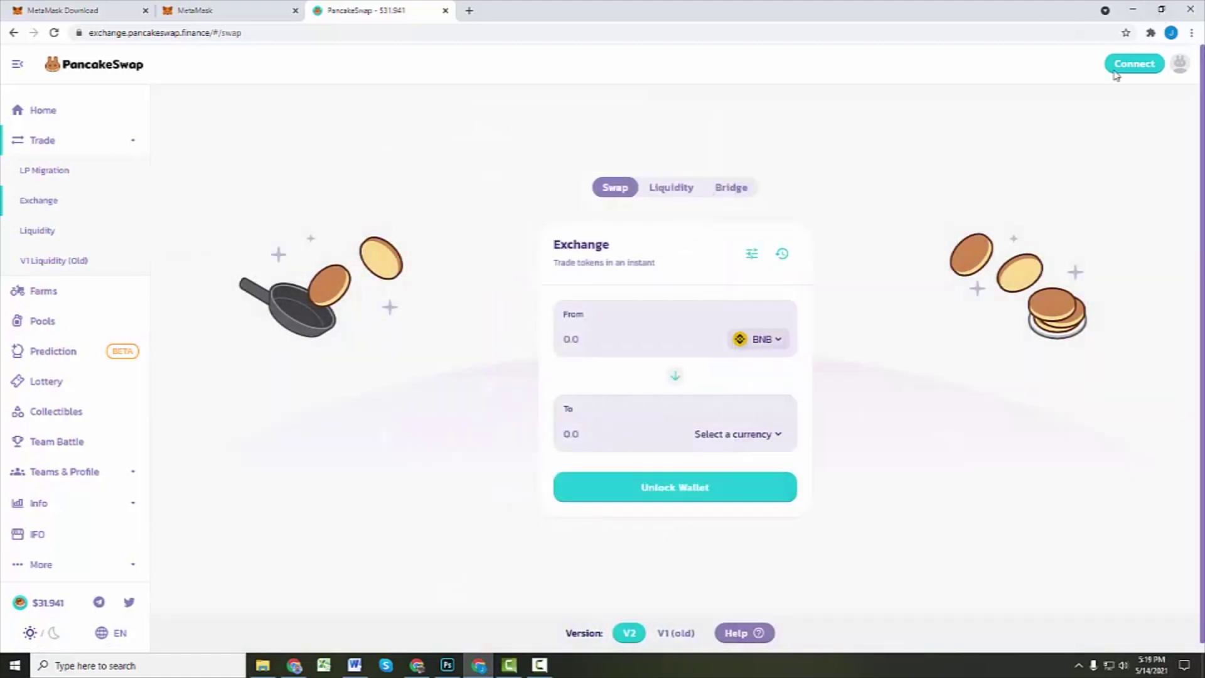
Connect MetaMask Account 1 to the exchange and check the From side shows BNB balance 0.
click(1135, 63)
click(584, 251)
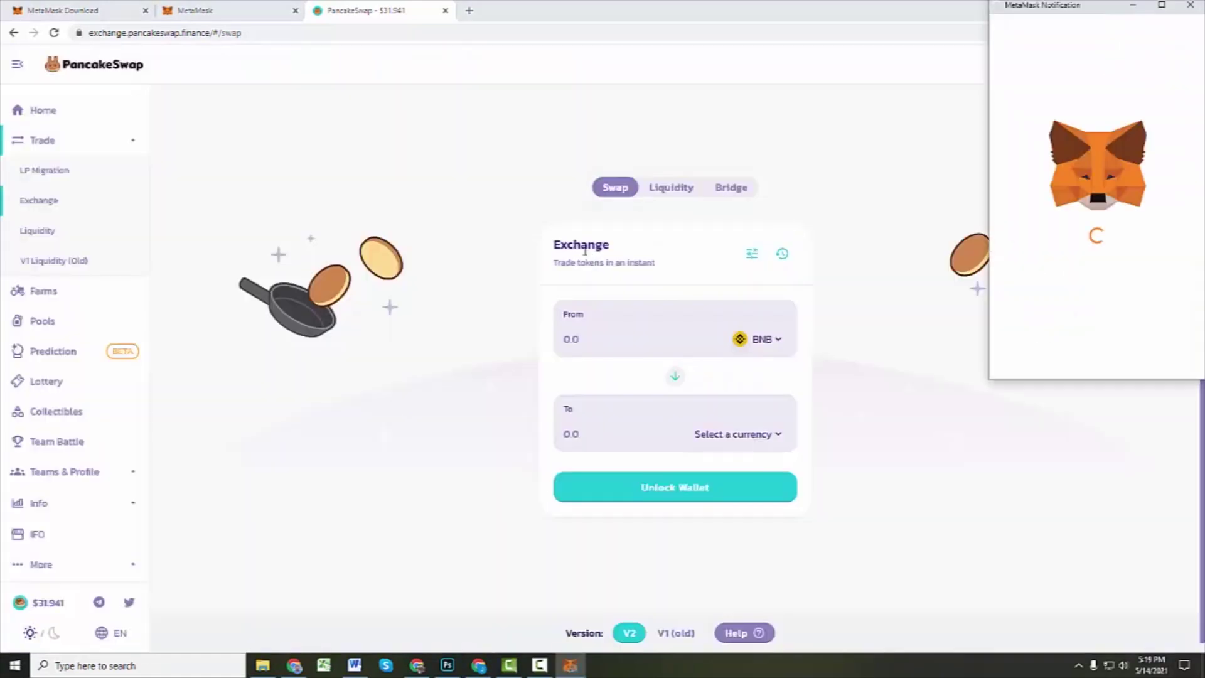
click(1090, 206)
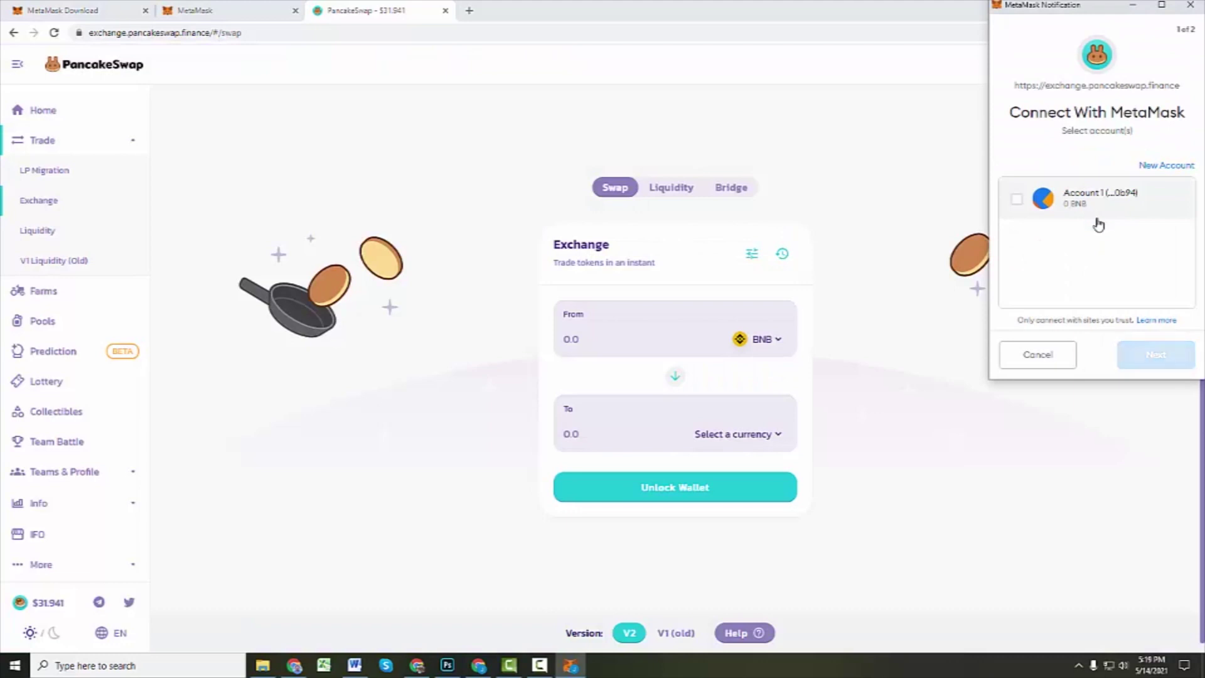
click(1044, 209)
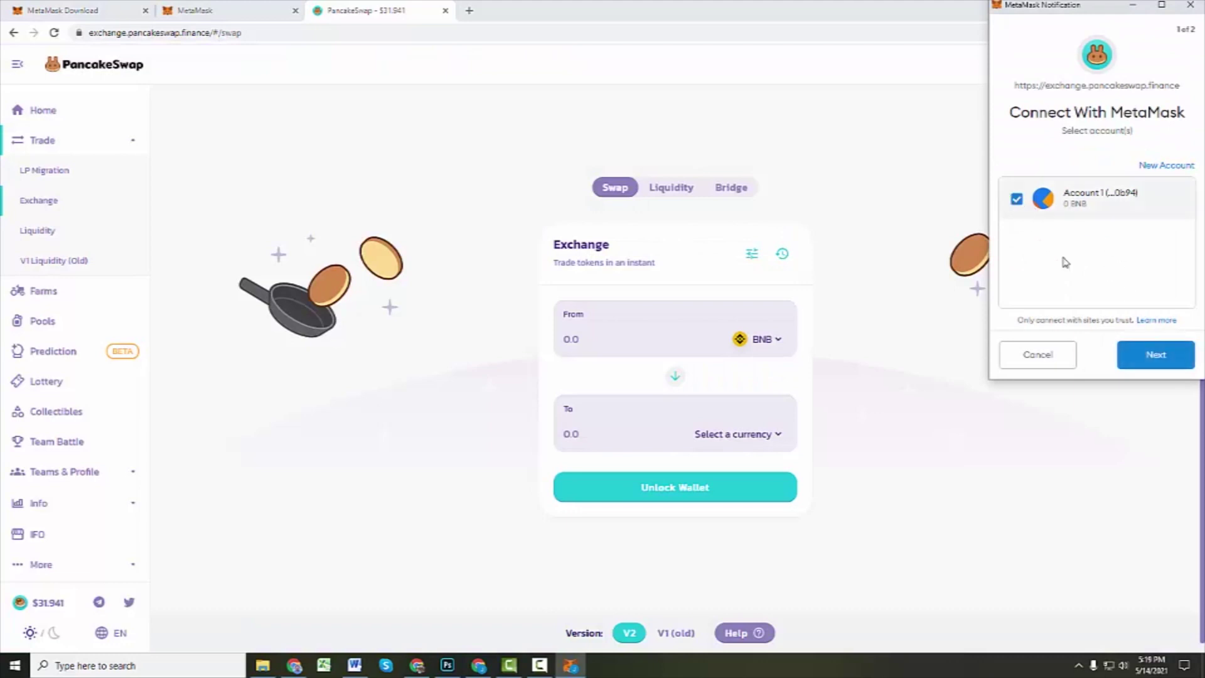
click(1156, 356)
click(1152, 352)
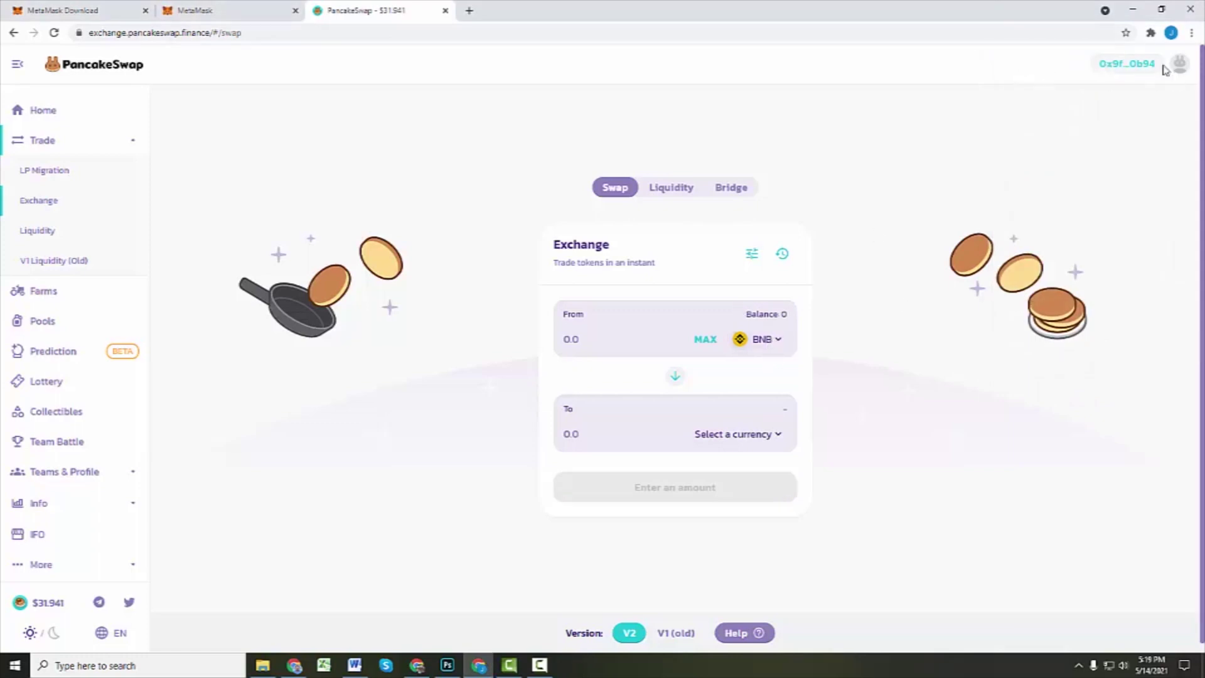
click(767, 339)
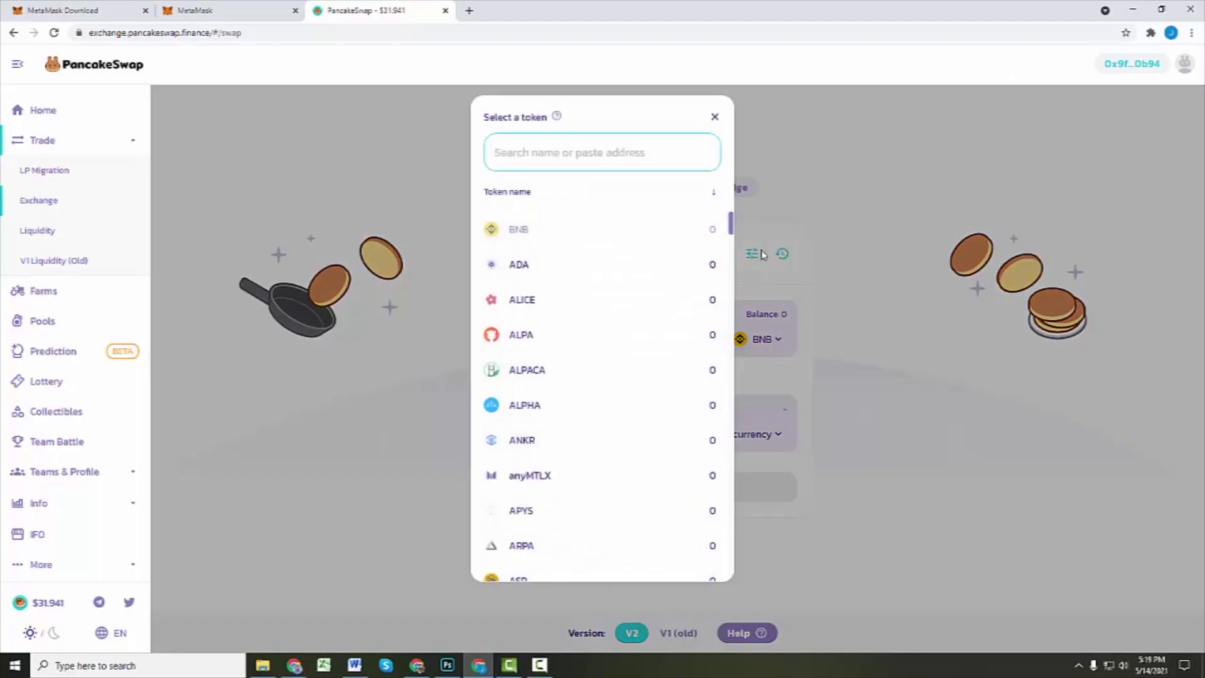
click(913, 169)
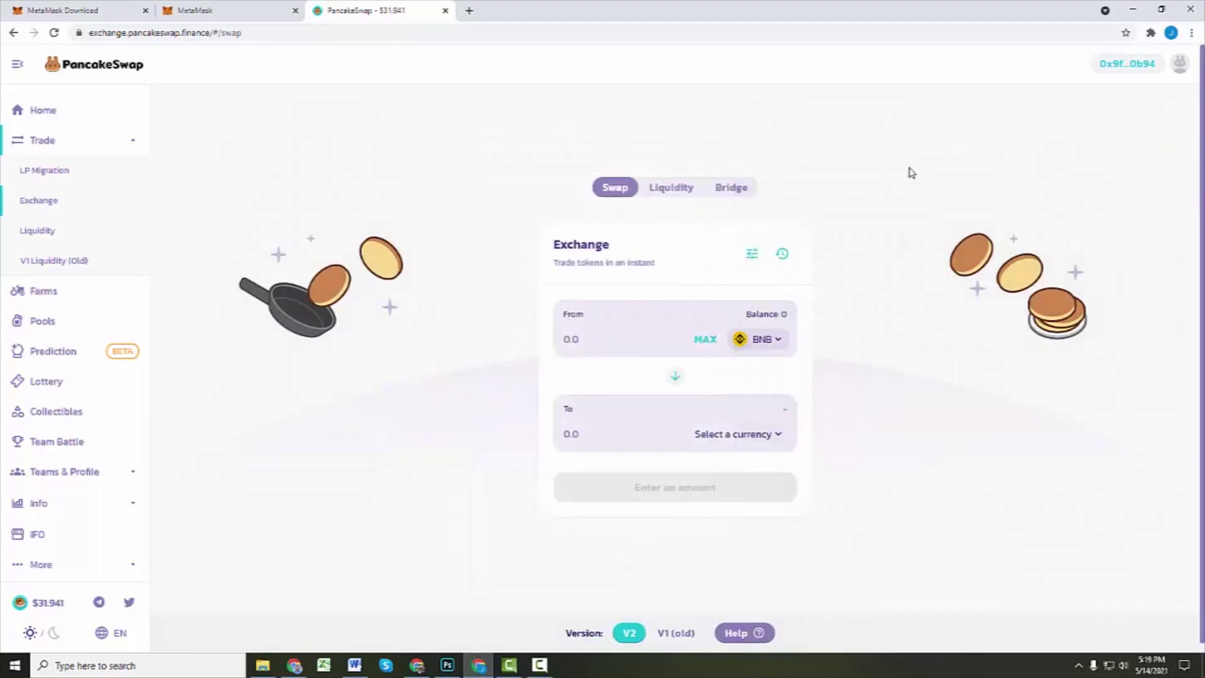